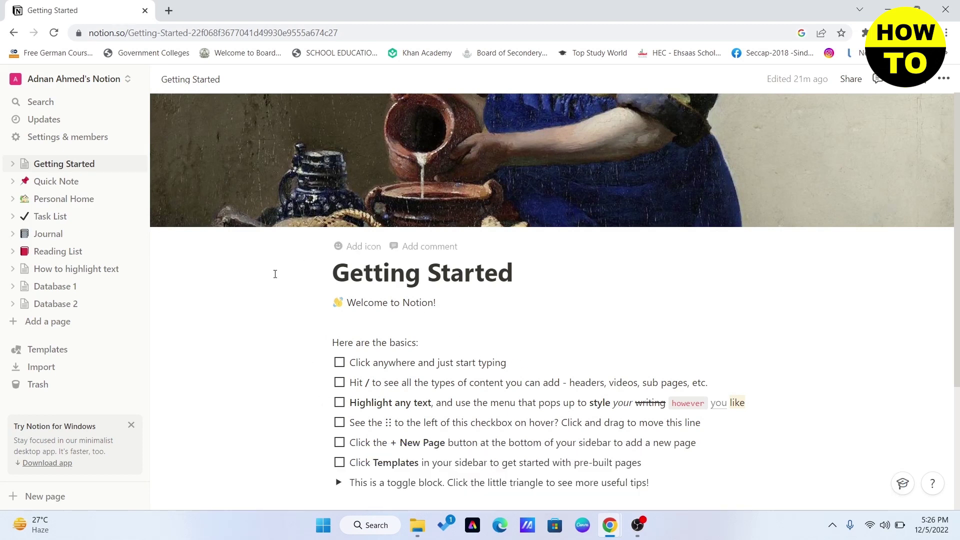
{"action": "scroll", "coordinate": [274, 274], "scroll_direction": "down", "scroll_amount": 1}
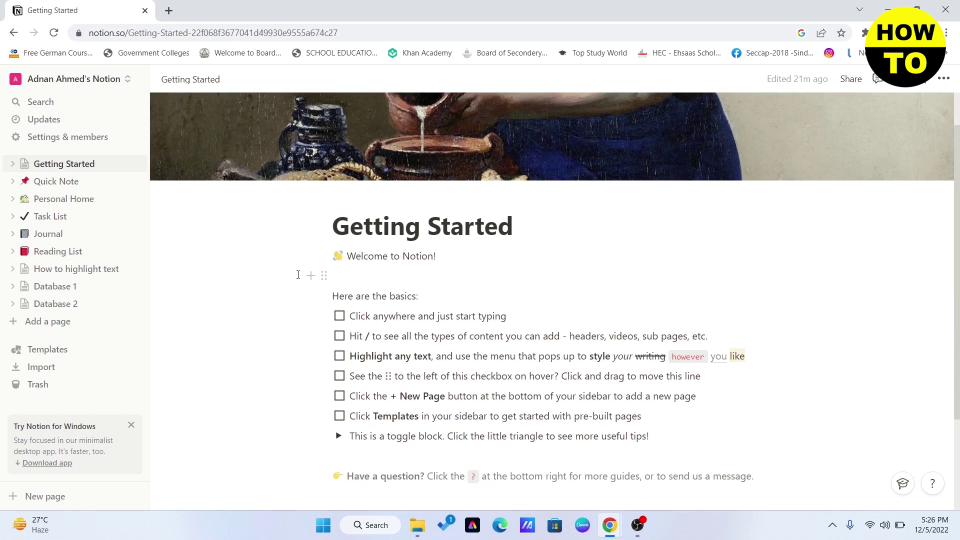
{"action": "mouse_move", "coordinate": [56, 181]}
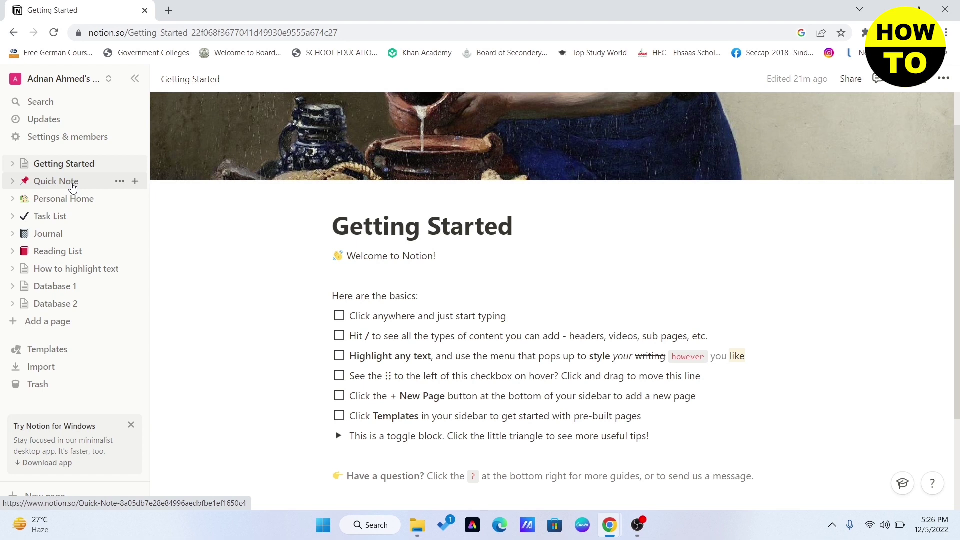
Open the Personal Home page and start its Export from the ••• menu, keeping PDF as the format
{"action": "left_click", "coordinate": [75, 198]}
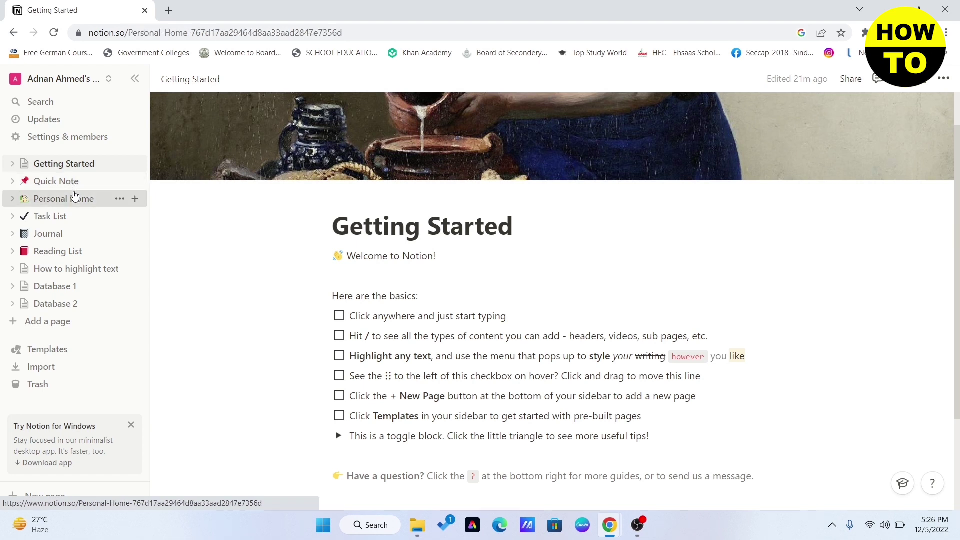
{"action": "scroll", "coordinate": [233, 354], "scroll_direction": "down", "scroll_amount": 1}
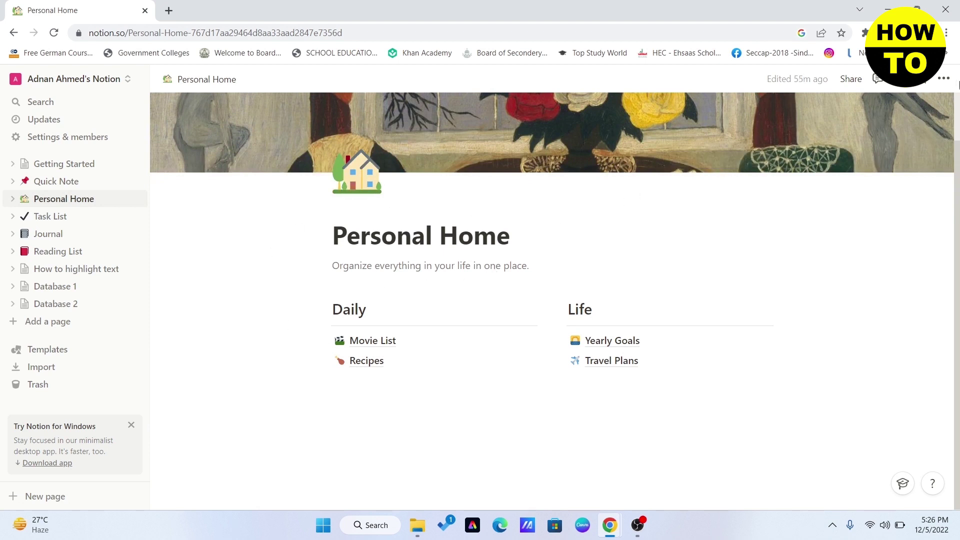
{"action": "left_click", "coordinate": [946, 81]}
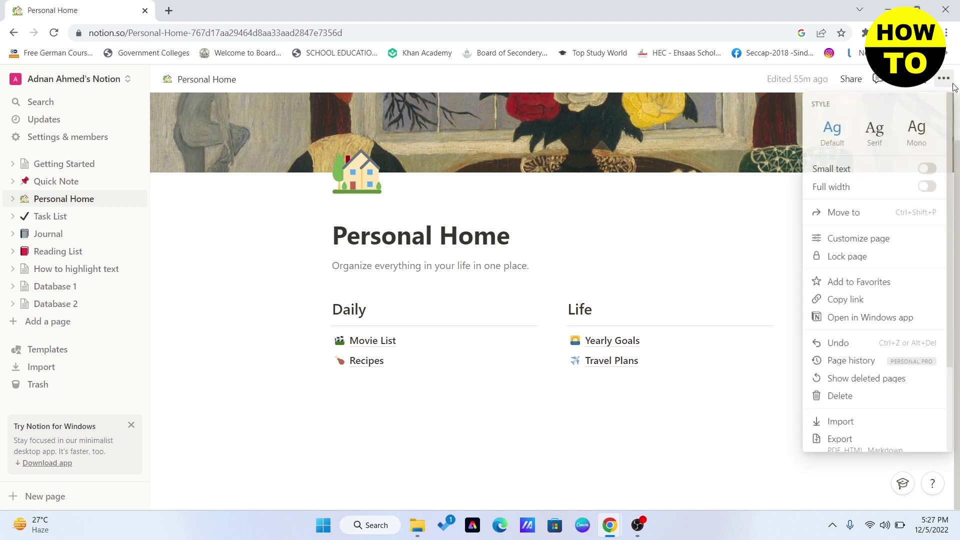
{"action": "scroll", "coordinate": [877, 319], "scroll_direction": "down", "scroll_amount": 1}
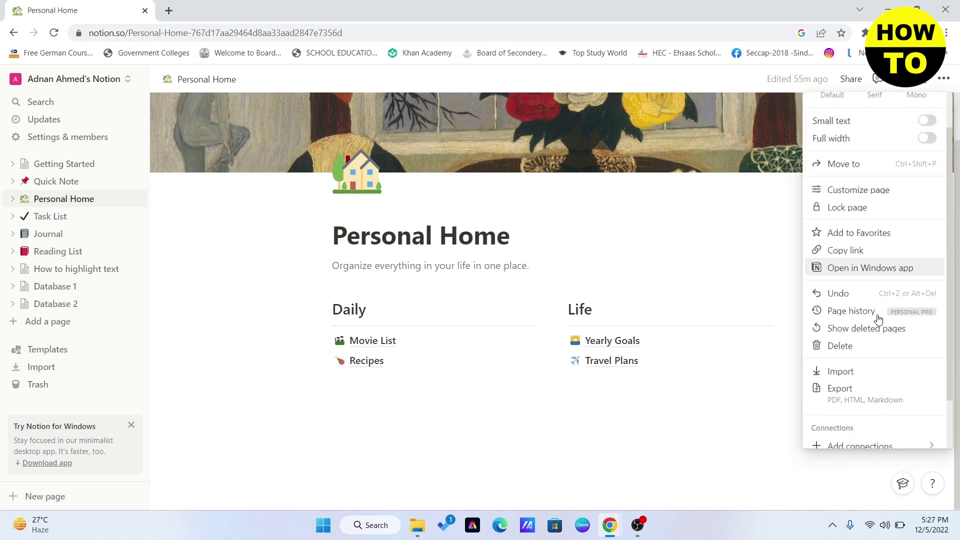
{"action": "left_click", "coordinate": [869, 392]}
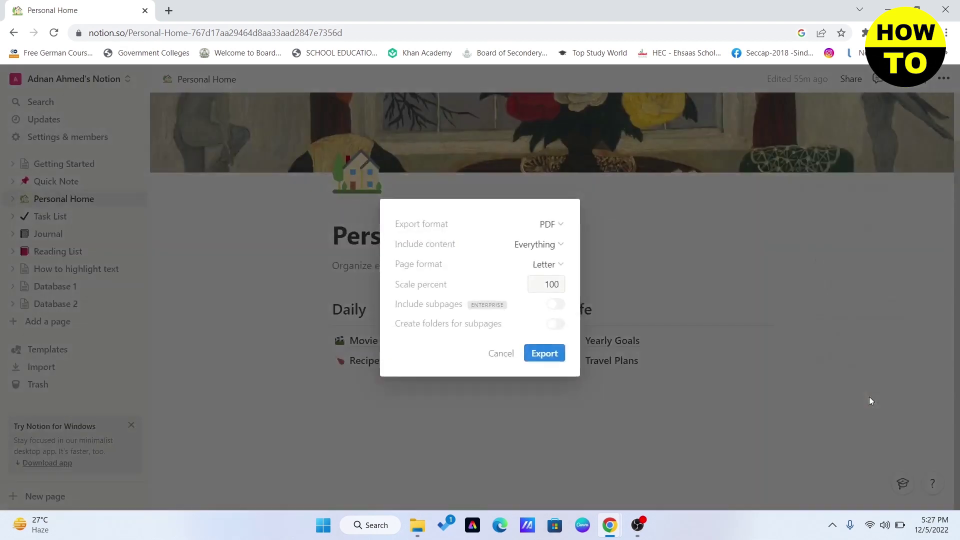
{"action": "left_click", "coordinate": [549, 224]}
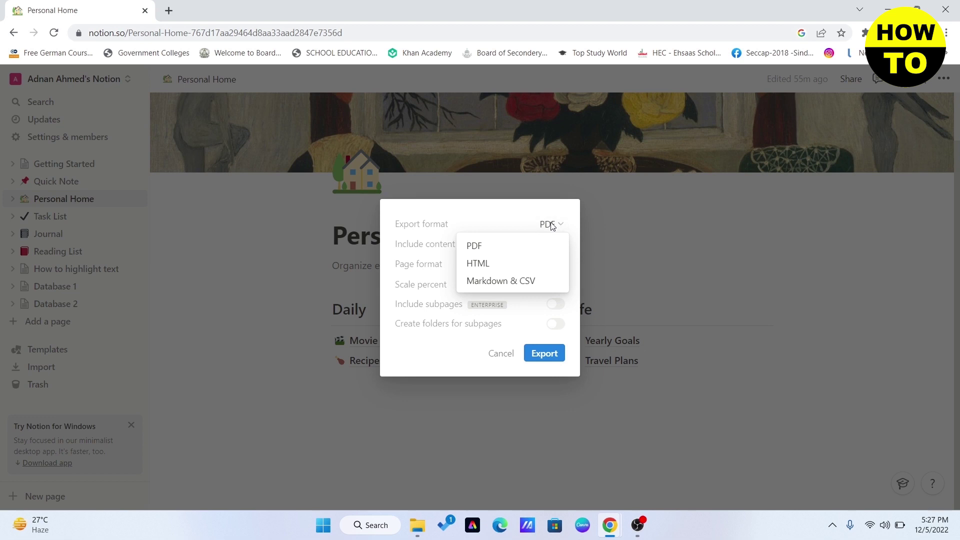
{"action": "left_click", "coordinate": [551, 226]}
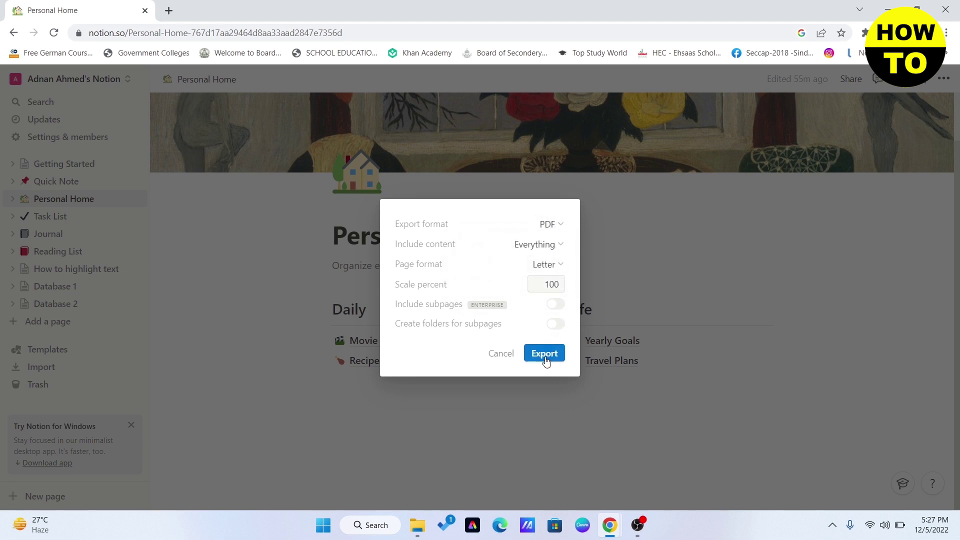
Export Personal_Home.pdf, download it with IDM, and open the Documents downloads folder in File Explorer
{"action": "left_click", "coordinate": [545, 356]}
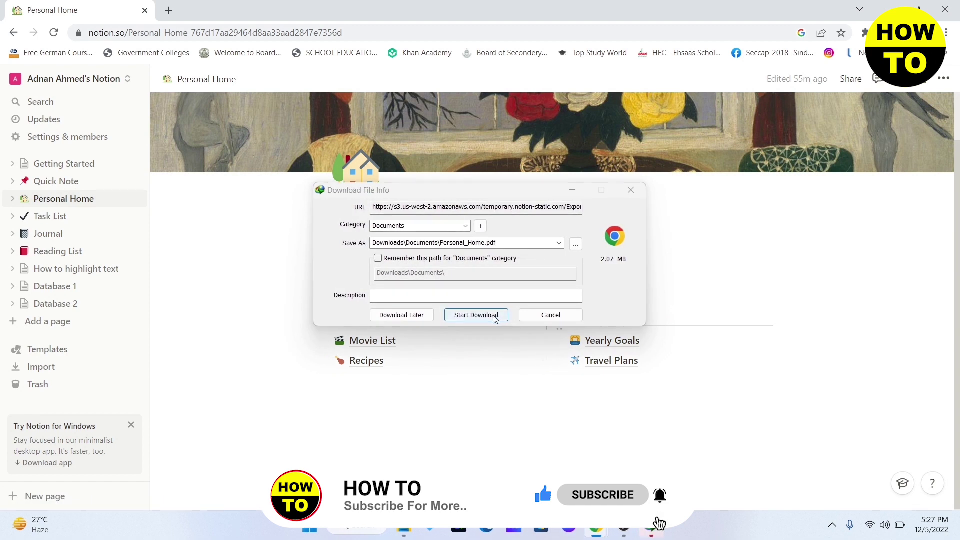
{"action": "left_click", "coordinate": [494, 315]}
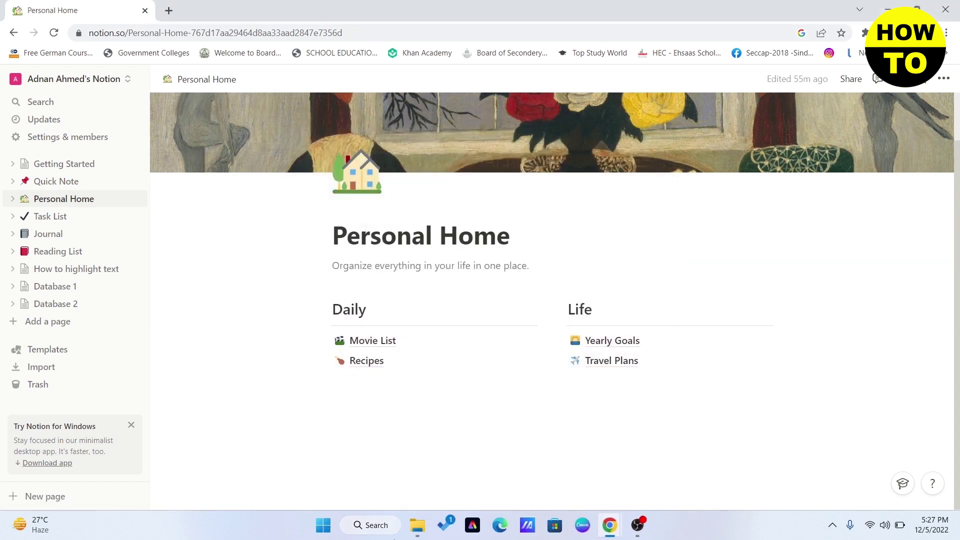
{"action": "left_click", "coordinate": [417, 526]}
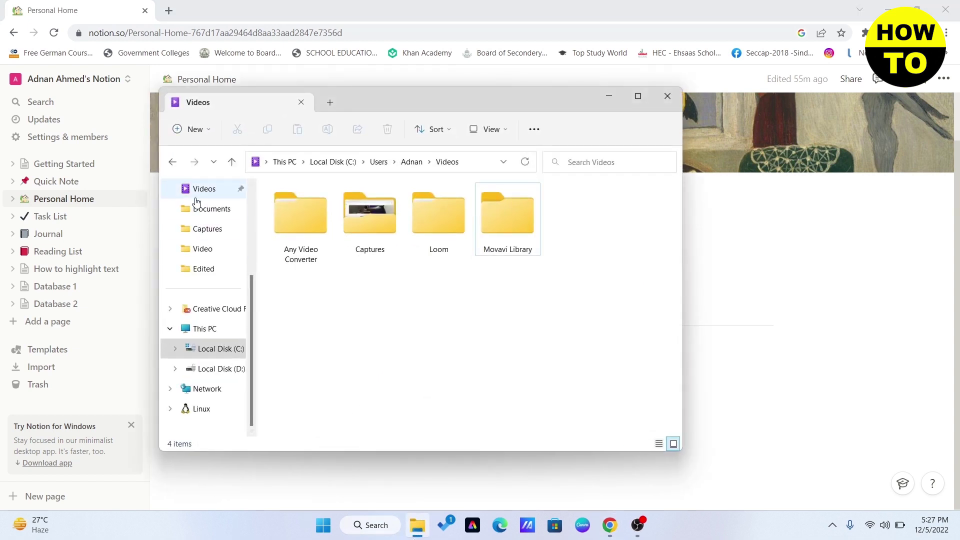
{"action": "scroll", "coordinate": [195, 203], "scroll_direction": "up", "scroll_amount": 3}
{"action": "left_click", "coordinate": [207, 270]}
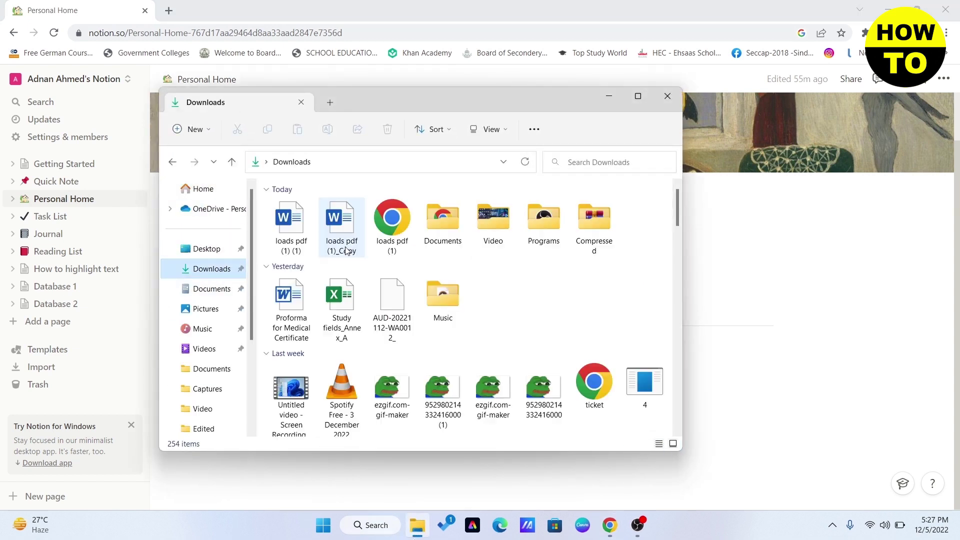
{"action": "left_click", "coordinate": [441, 236]}
{"action": "key", "text": "ctrl+shift+6"}
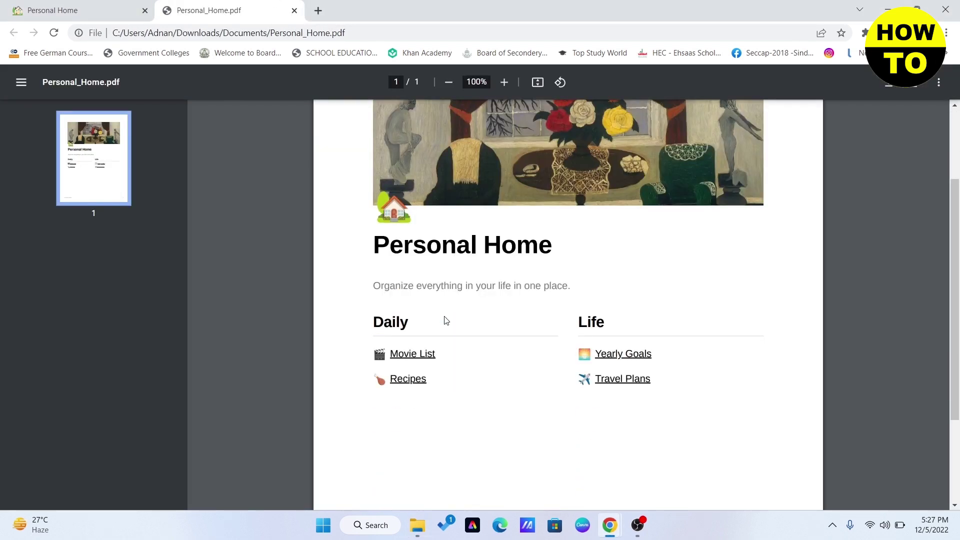
Open Chrome's Print dialog for Personal_Home.pdf with Ctrl+P
{"action": "key", "text": "ctrl+p"}
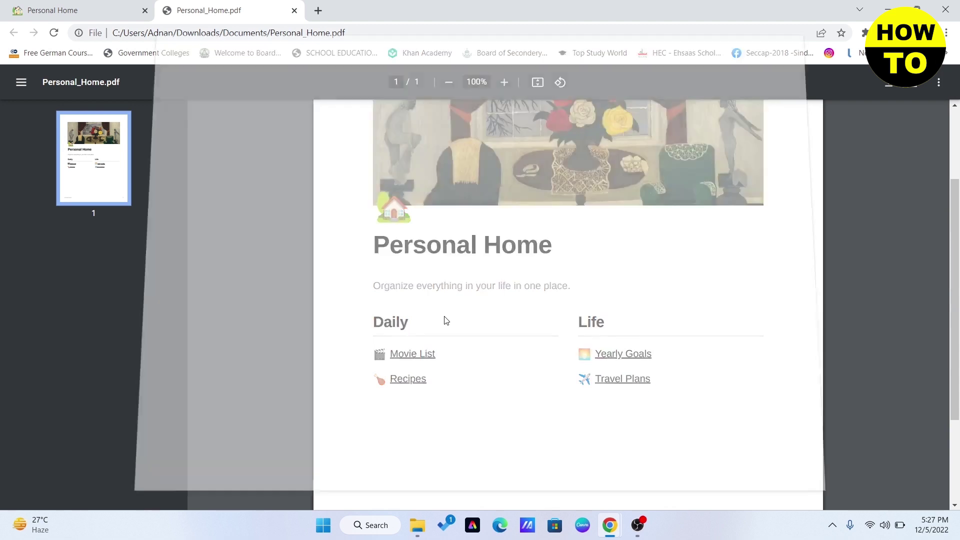